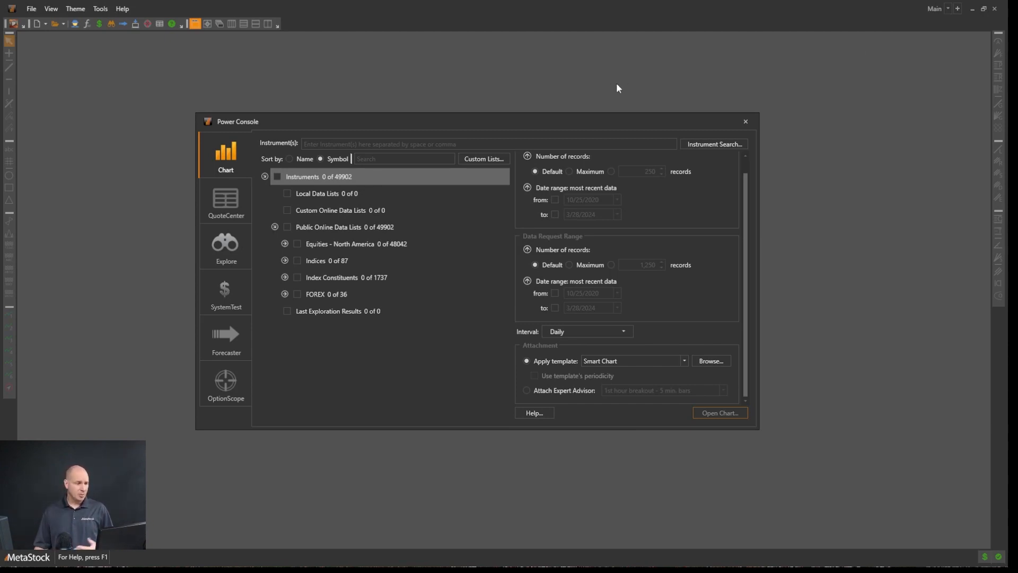
Expand Index Constituents to the Dow Jones Industrials list and clear its group selection.
{"action": "left_click", "coordinate": [495, 146]}
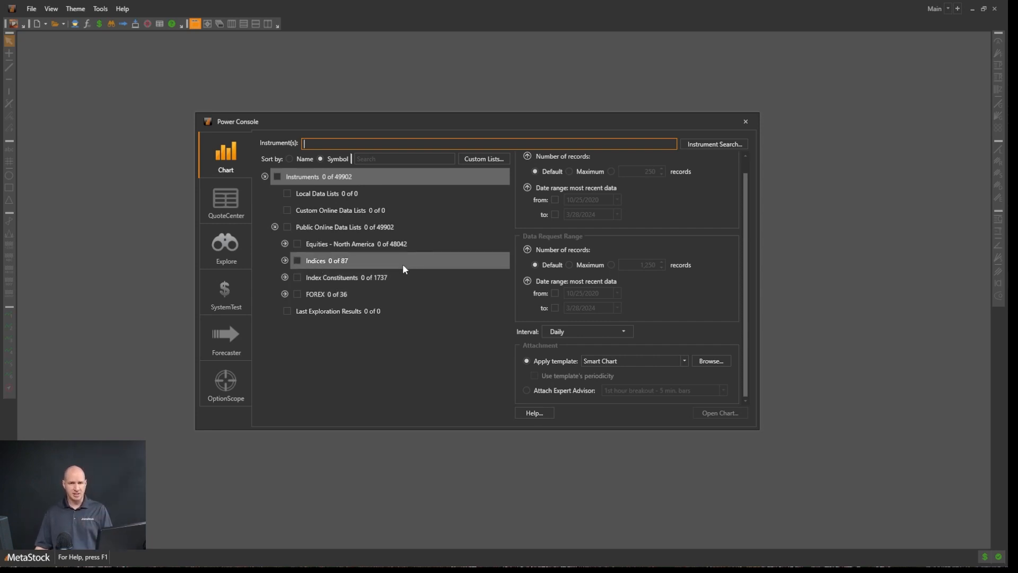
{"action": "left_click", "coordinate": [284, 277]}
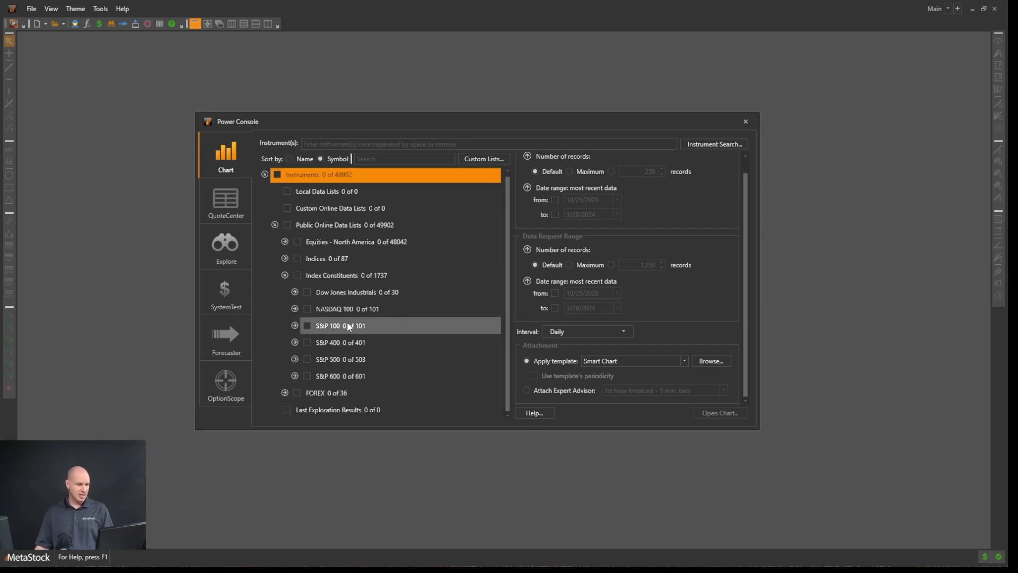
{"action": "left_click", "coordinate": [294, 292]}
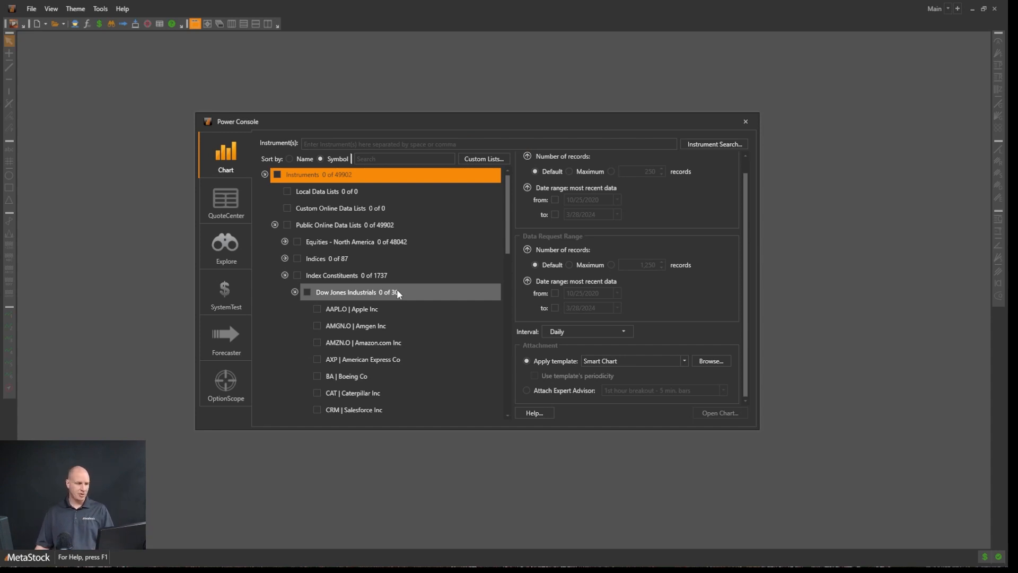
{"action": "left_click", "coordinate": [306, 291]}
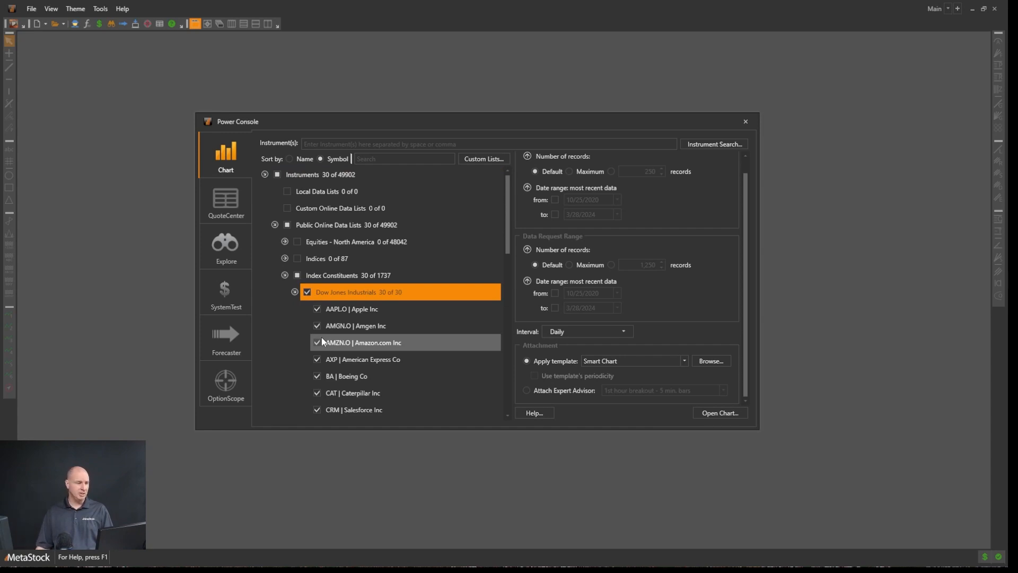
{"action": "left_click", "coordinate": [307, 292]}
Check Apple, Amgen, American Express, Amazon and Boeing for charting.
{"action": "left_click", "coordinate": [314, 309]}
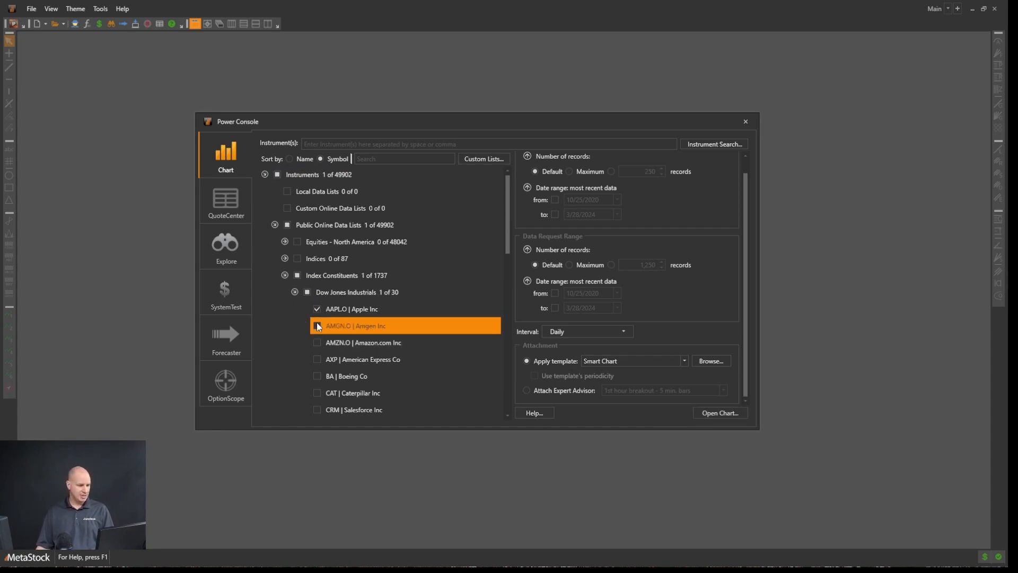
{"action": "left_click", "coordinate": [317, 326]}
{"action": "left_click", "coordinate": [317, 359]}
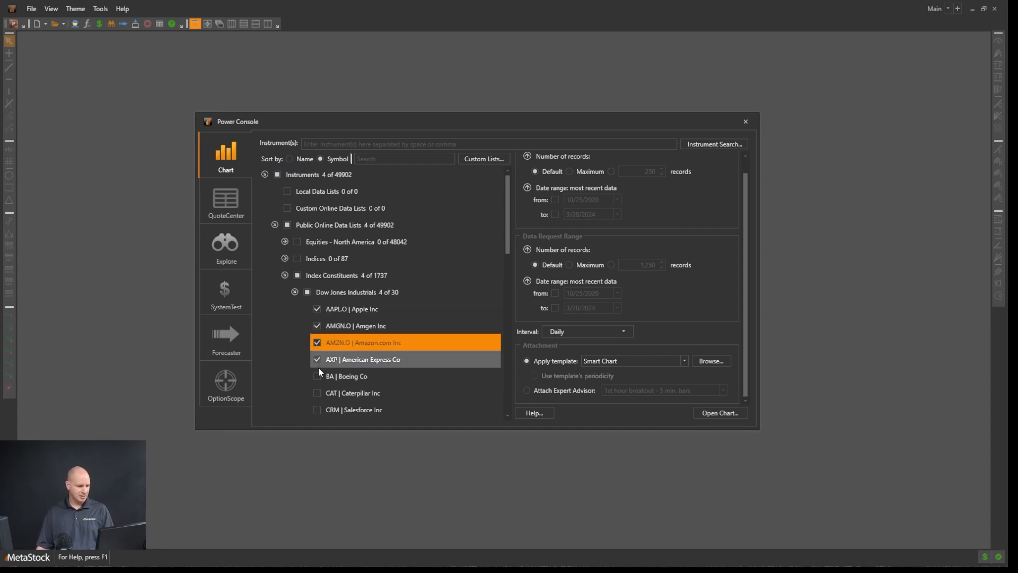
{"action": "left_click", "coordinate": [318, 375]}
{"action": "left_click", "coordinate": [318, 342]}
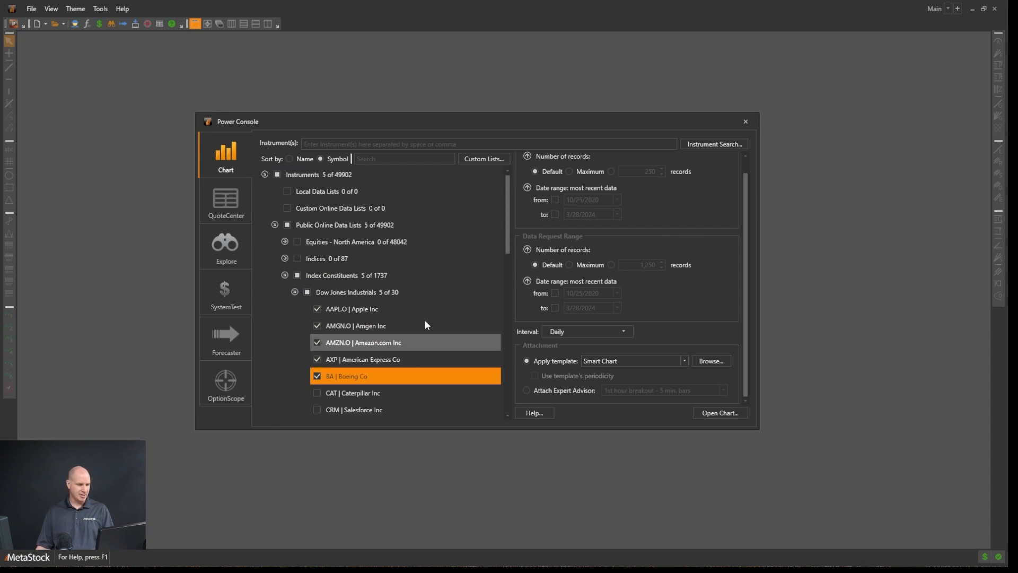
Open daily charts for the five chosen Dow stocks, landing on Boeing's candlesticks.
{"action": "left_click", "coordinate": [716, 411]}
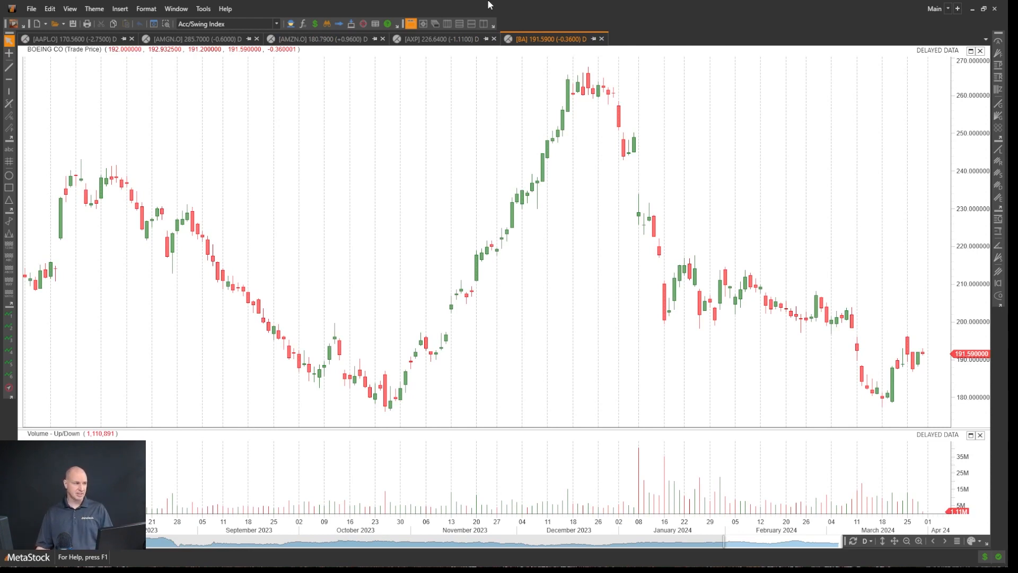
Close all five open charts via File > Close All.
{"action": "left_click", "coordinate": [31, 9]}
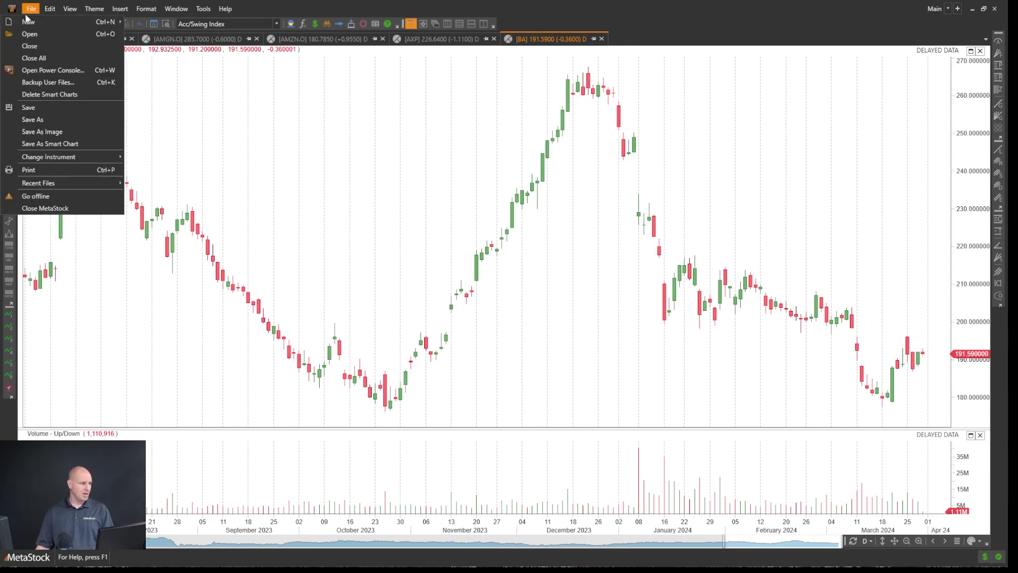
{"action": "left_click", "coordinate": [38, 60]}
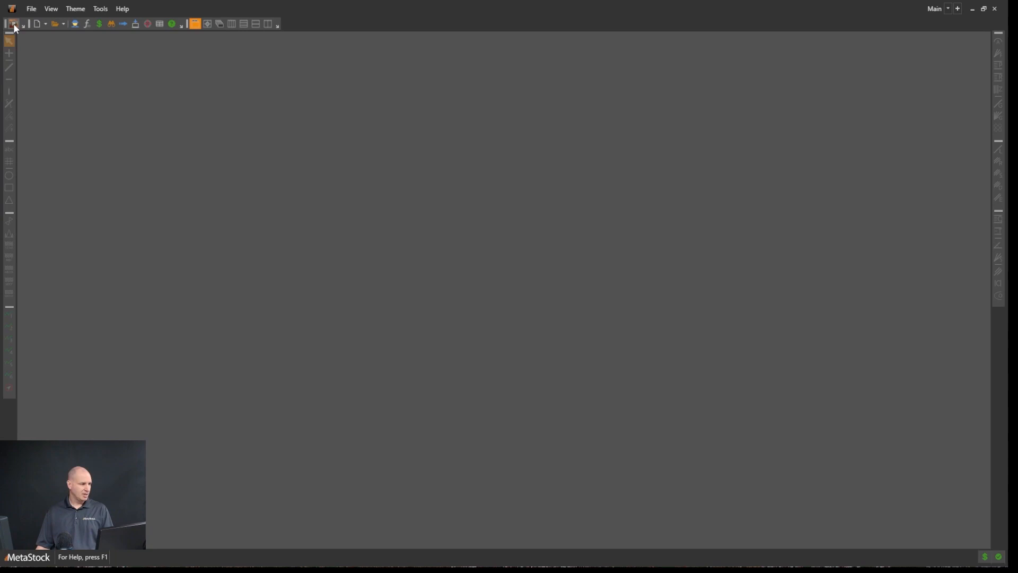
{"action": "left_click", "coordinate": [31, 9]}
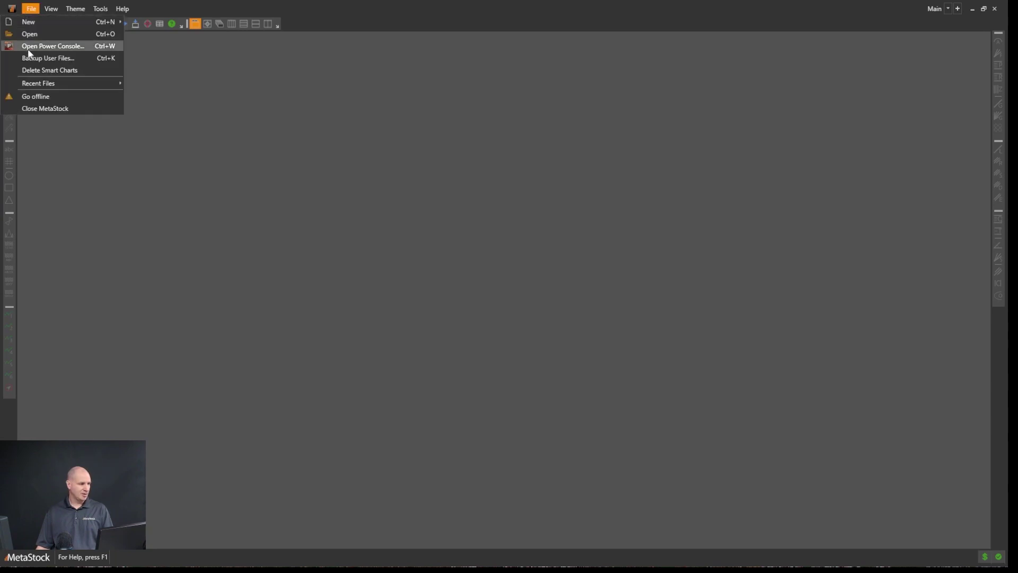
{"action": "left_click", "coordinate": [149, 80]}
Reopen the Power Console and clear every Dow Jones Industrials selection.
{"action": "left_click", "coordinate": [14, 22]}
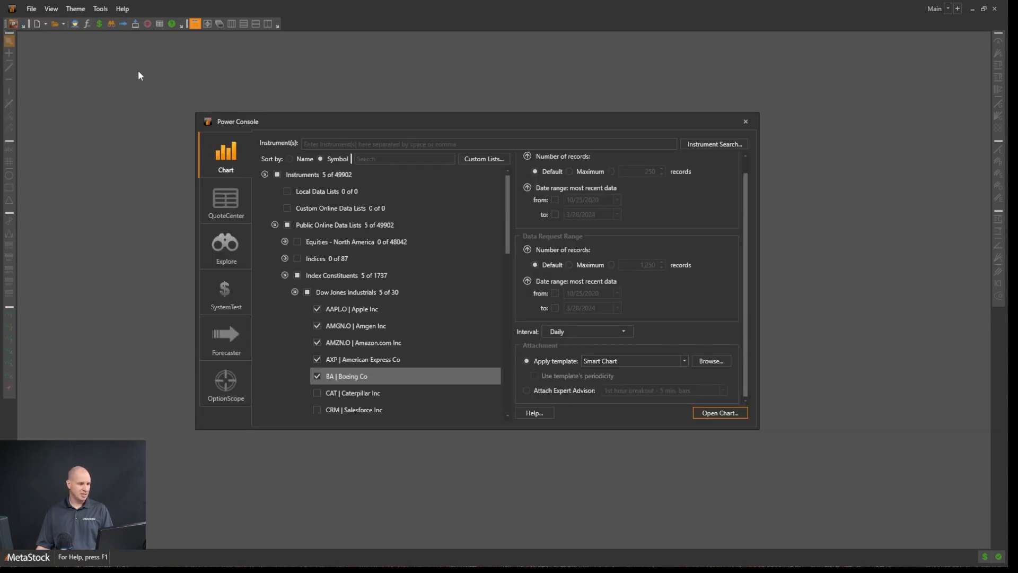
{"action": "left_click_drag", "start_coordinate": [346, 122], "coordinate": [358, 114]}
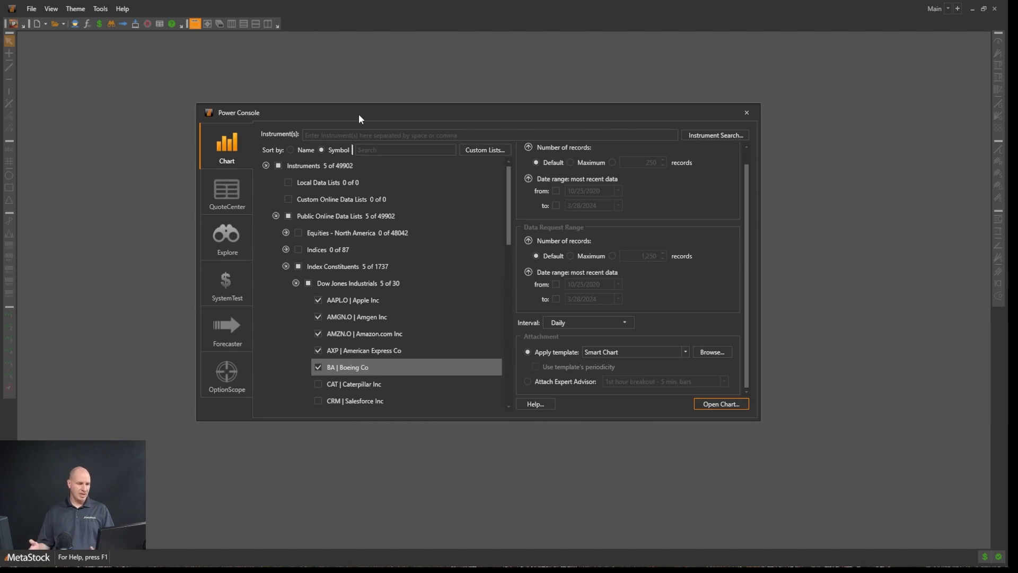
{"action": "left_click", "coordinate": [307, 284]}
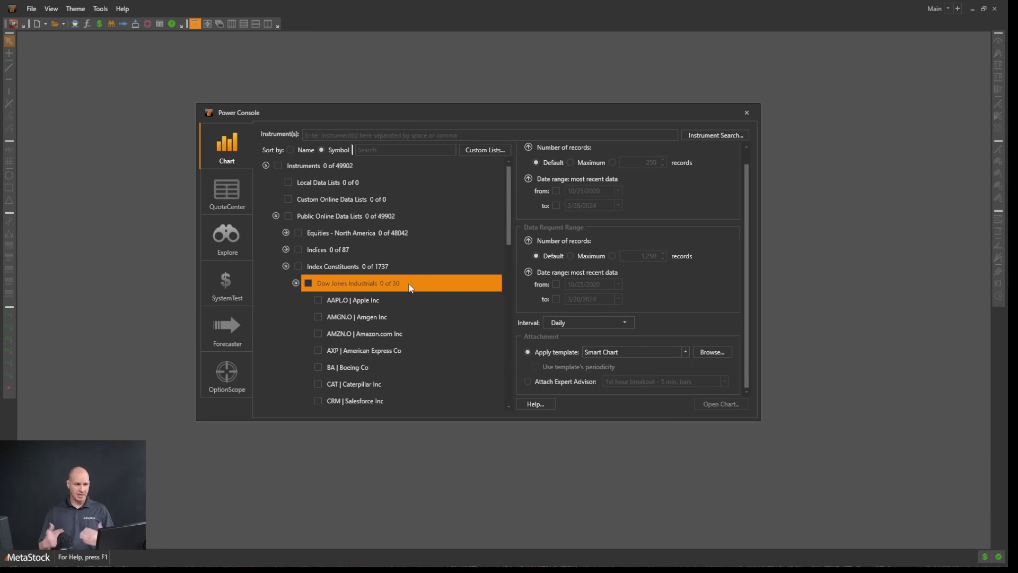
Filter the instrument list to IBM and expand the Equities - North America results.
{"action": "left_click", "coordinate": [393, 151]}
{"action": "type", "text": "IBM"}
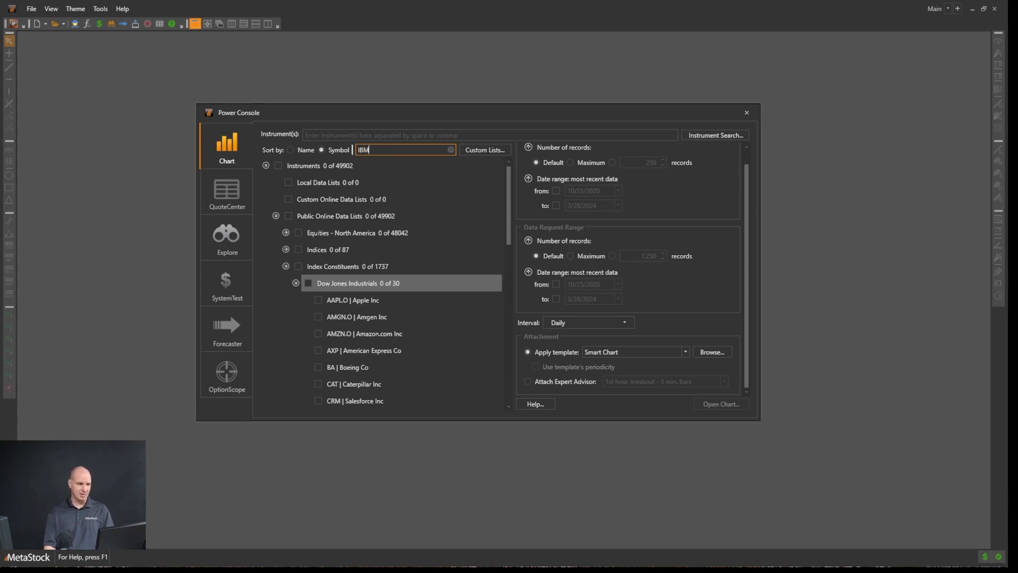
{"action": "key", "text": "Return"}
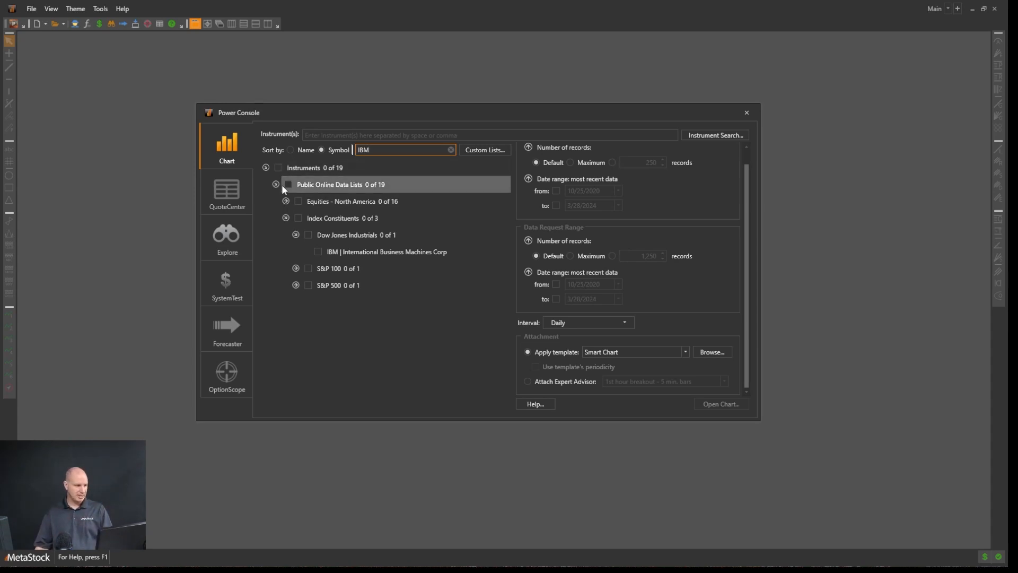
{"action": "left_click", "coordinate": [286, 202]}
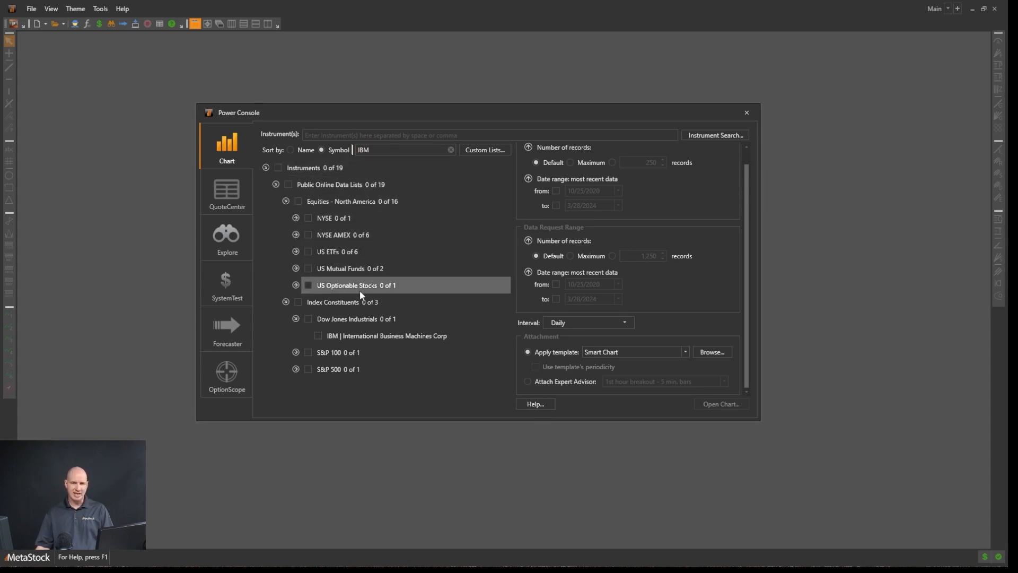
Select International Business Machines and open its daily candlestick chart.
{"action": "left_click", "coordinate": [319, 336]}
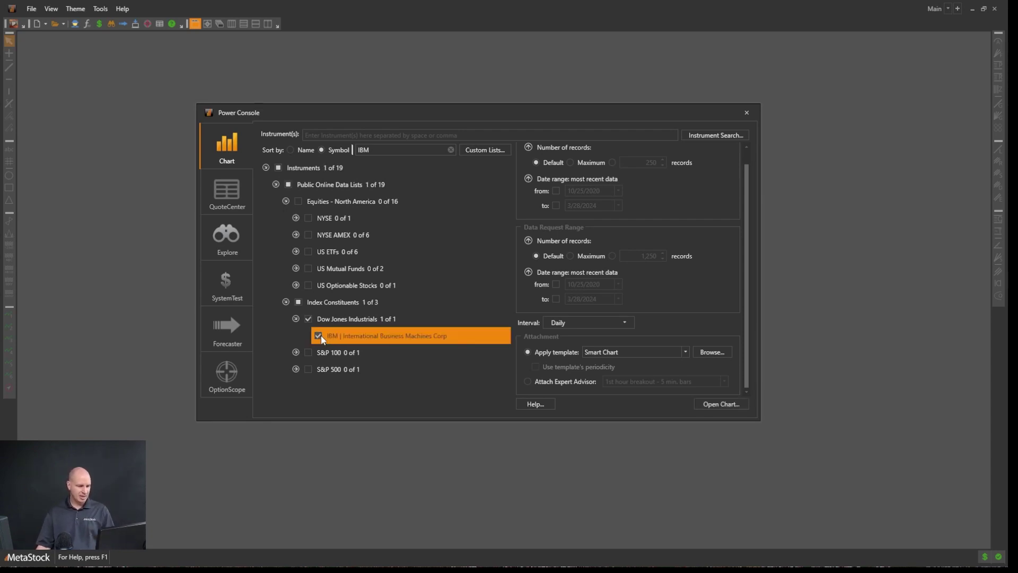
{"action": "left_click", "coordinate": [720, 404]}
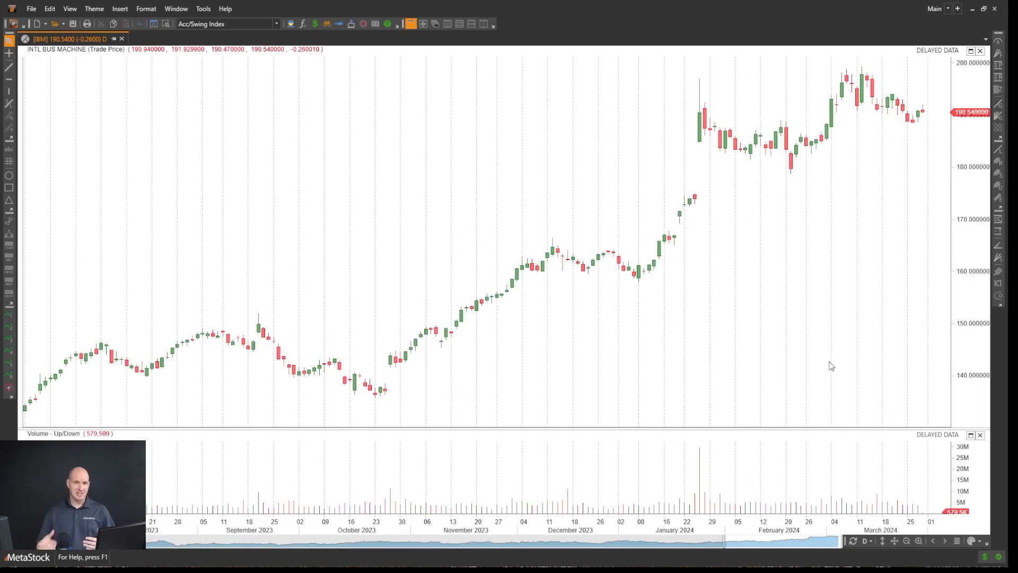
Reopen the Power Console over the IBM chart and uncheck the Dow Jones IBM selection.
{"action": "left_click", "coordinate": [14, 24]}
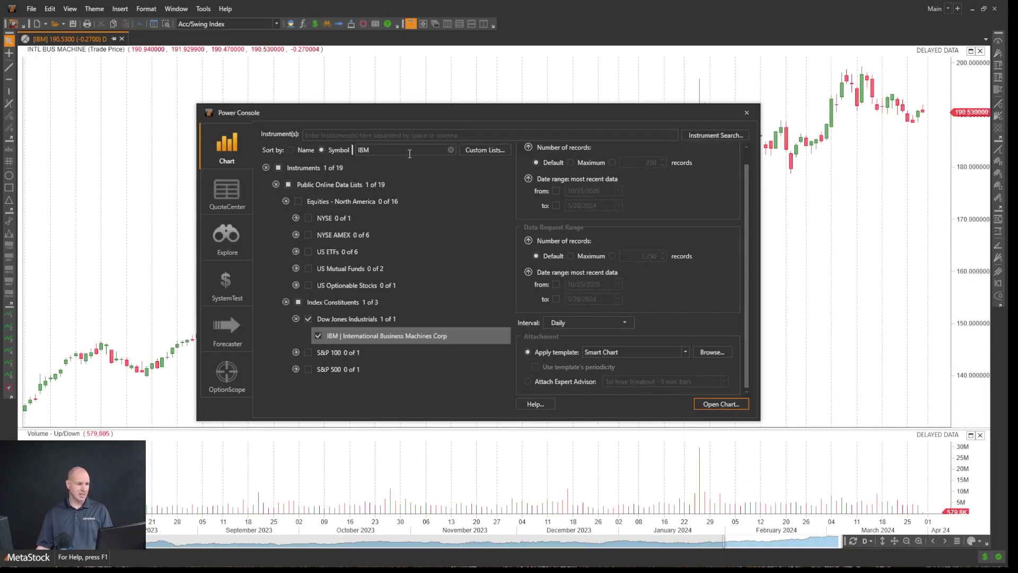
{"action": "left_click", "coordinate": [306, 322]}
{"action": "left_click", "coordinate": [307, 319]}
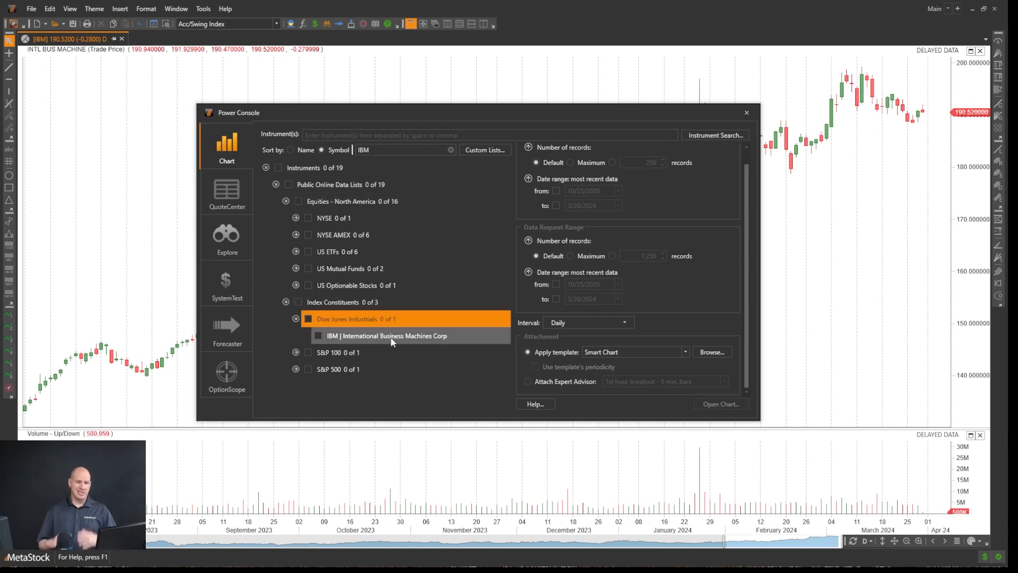